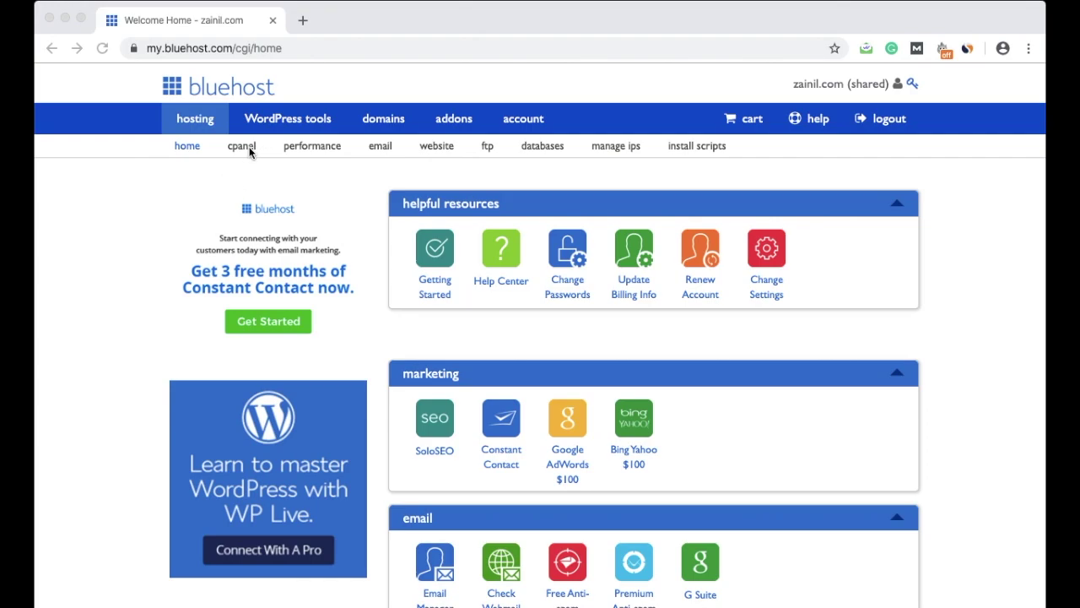
Step: Bring the browser showing the Bluehost shared hosting home page to the front
left_click(232, 178)
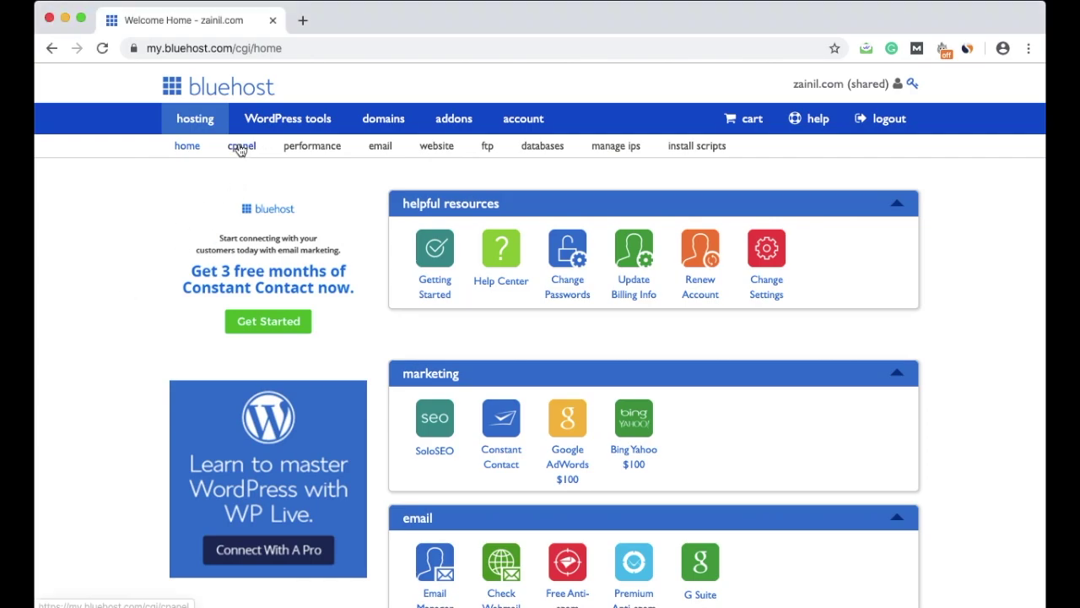
Step: Go to the cPanel overview, scroll to Database Tools and open MySQL Databases
left_click(241, 147)
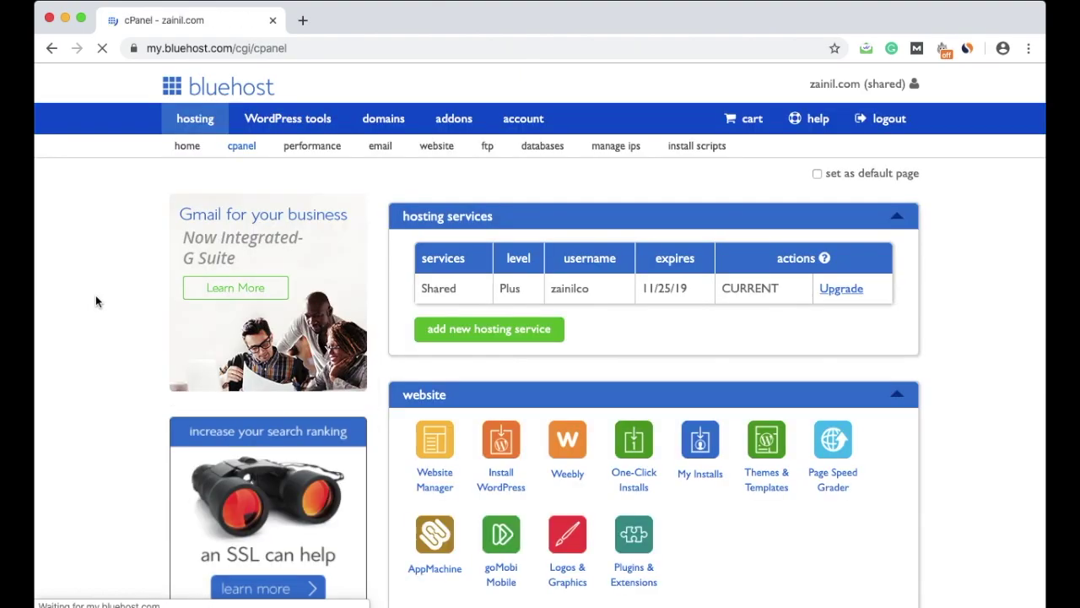
scroll(95, 302, "down", 5)
scroll(96, 301, "down", 15)
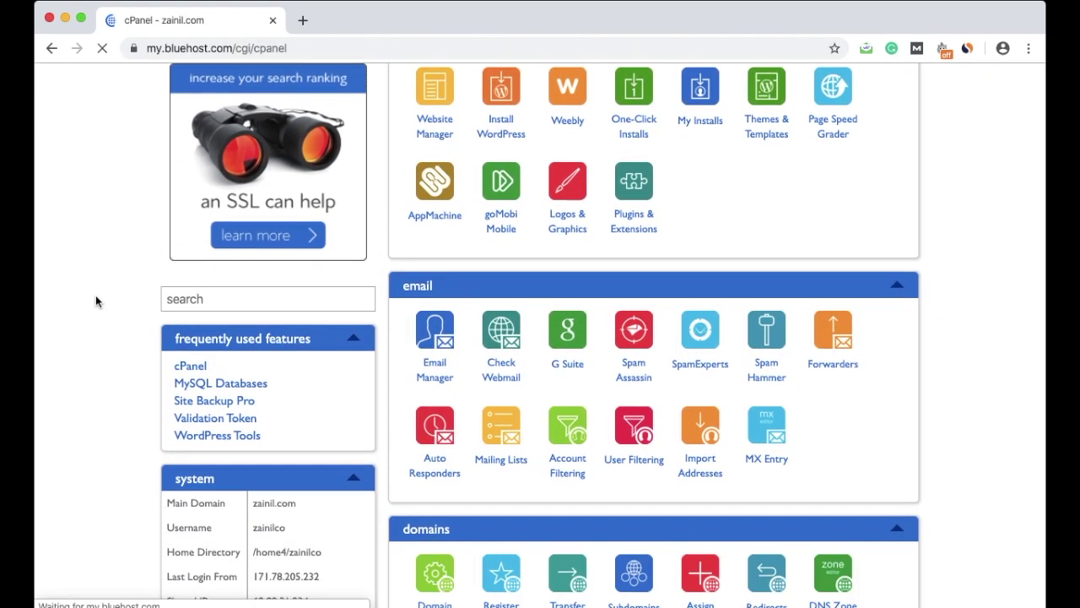
scroll(96, 301, "down", 15)
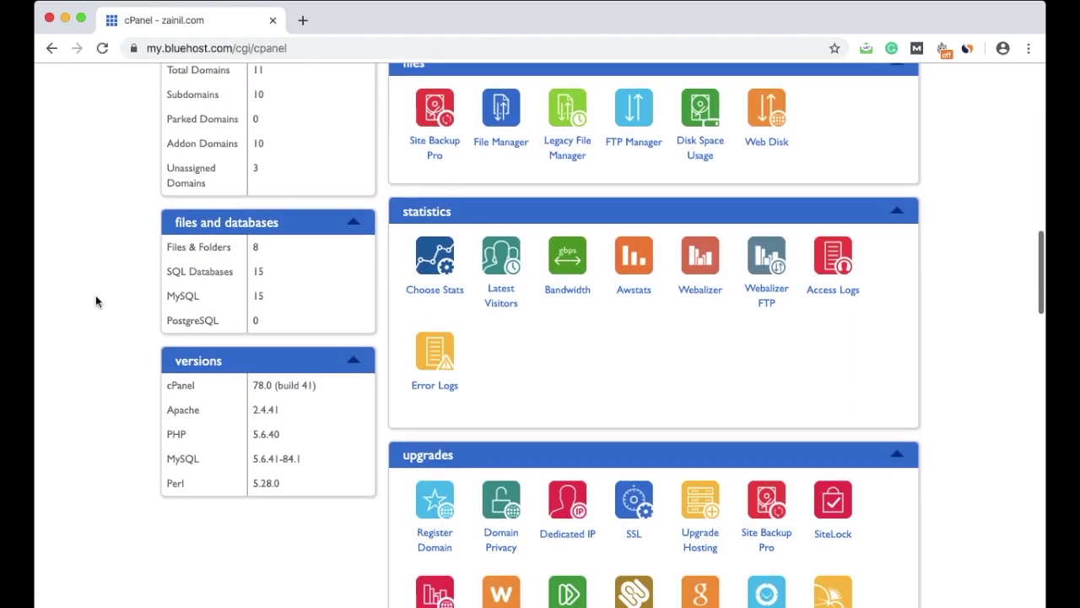
scroll(95, 301, "down", 12)
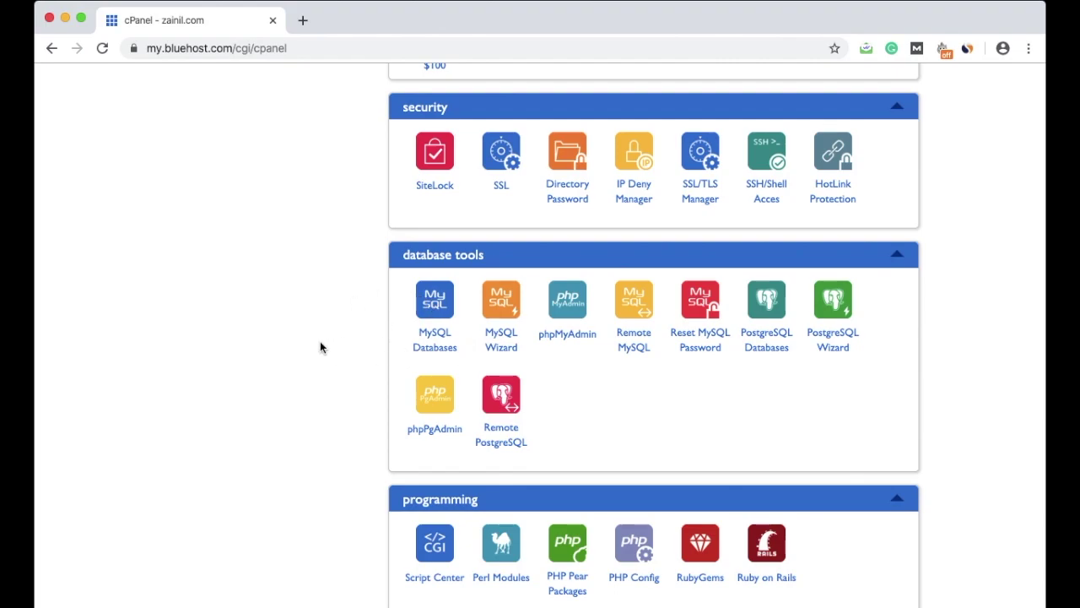
left_click(444, 354)
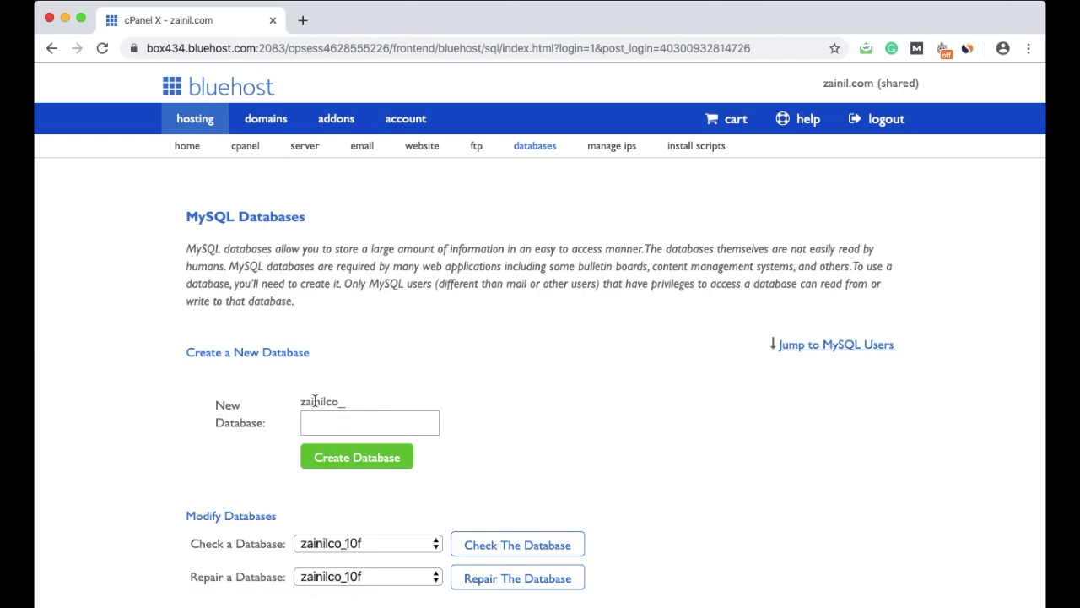
Step: Enter test34 as the New Database name next to the account prefix and create it
double_click(313, 397)
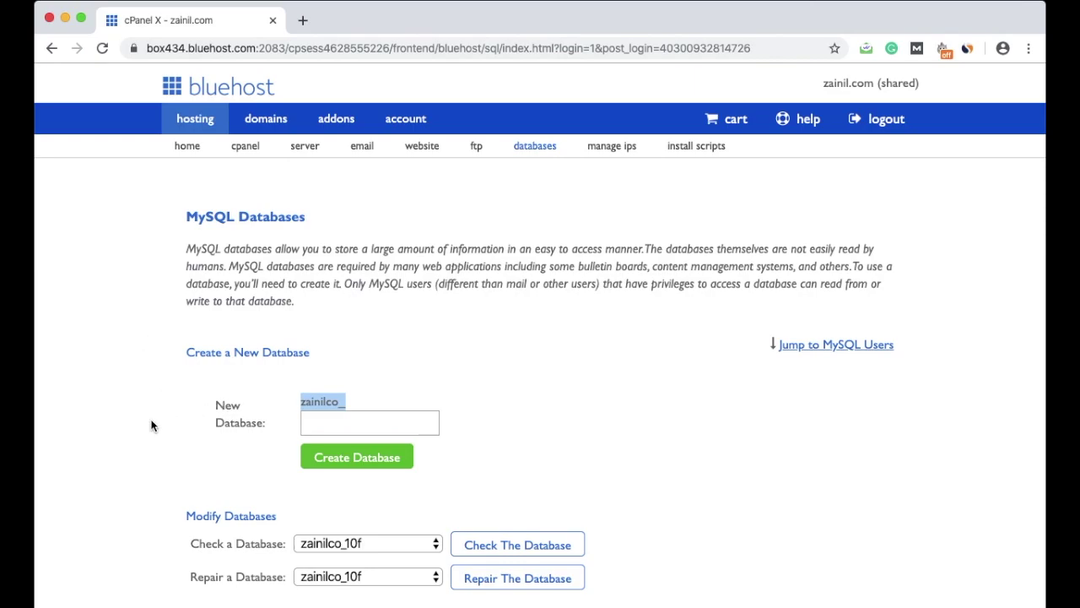
left_click(348, 404)
left_click(335, 423)
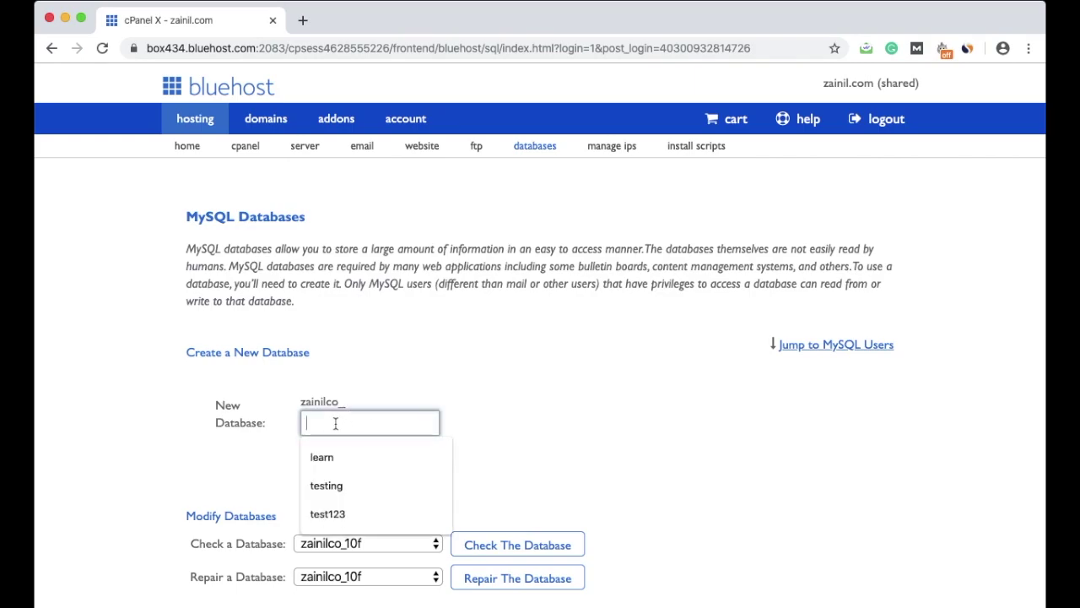
type("test")
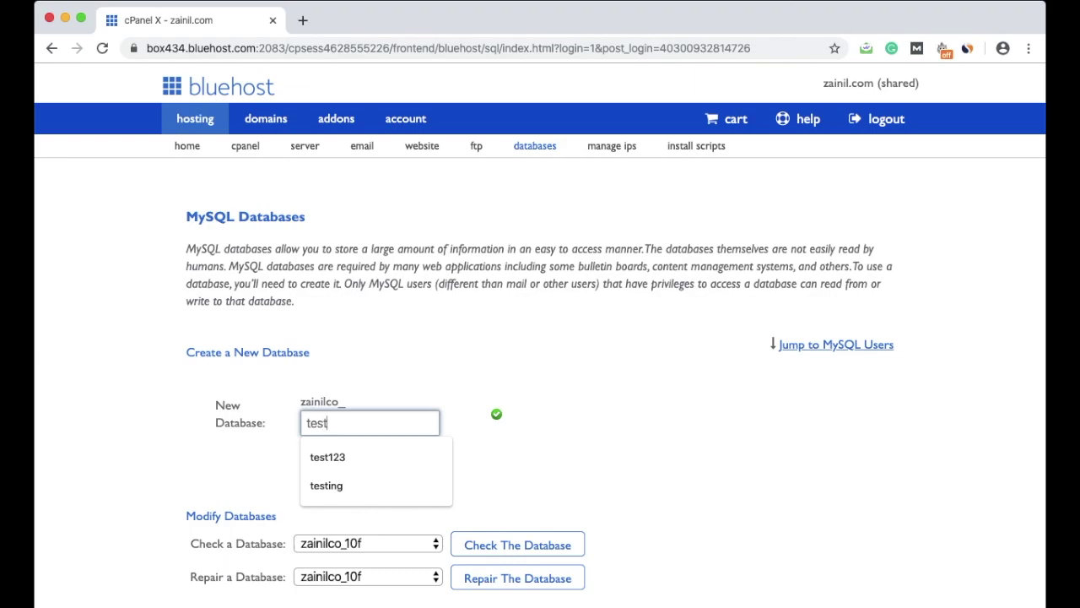
type("34")
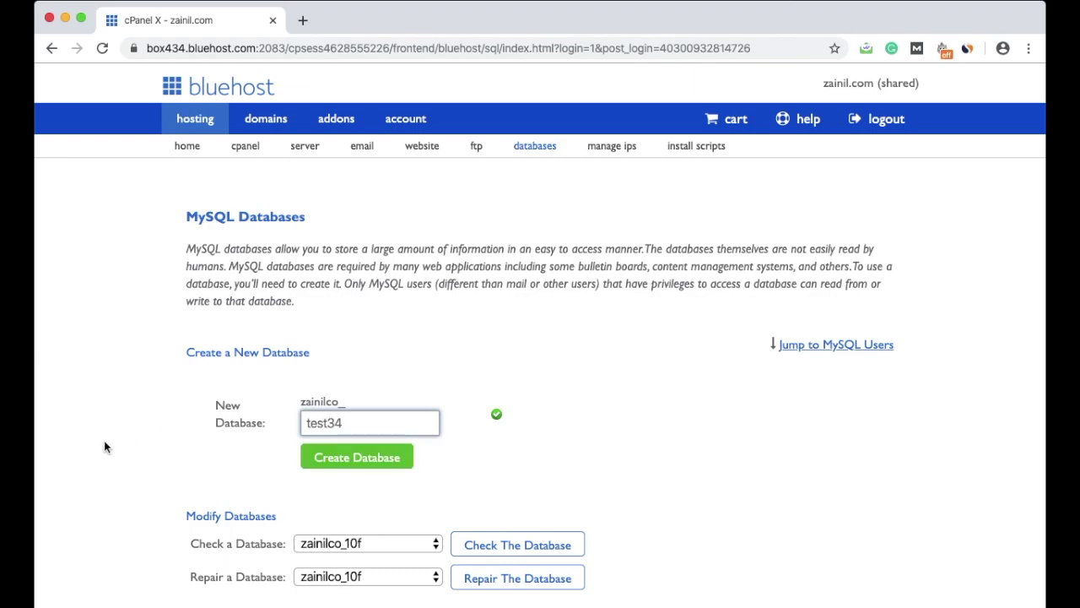
left_click(356, 461)
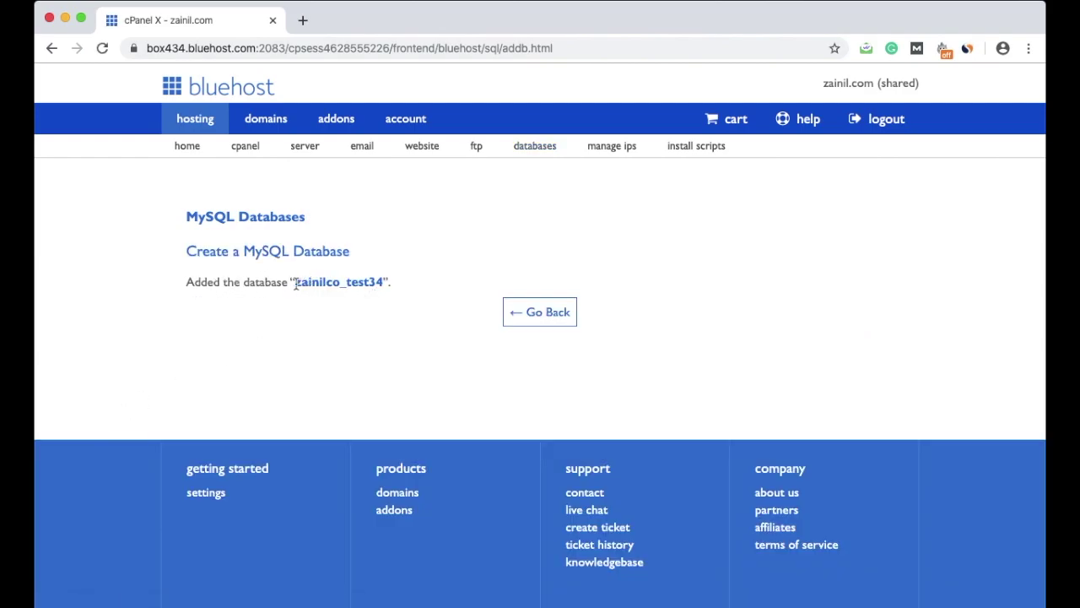
Step: Check the 'Added the database' confirmation for the prefixed test34 name, then go back
left_click_drag(295, 282, 371, 282)
double_click(371, 282)
left_click(346, 282)
left_click_drag(345, 281, 296, 281)
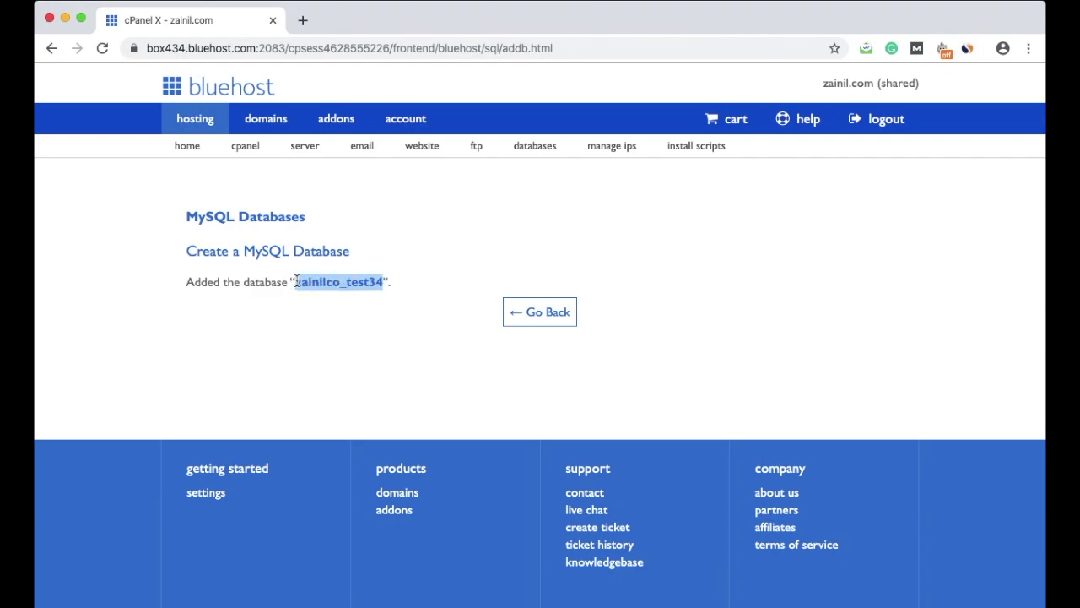
left_click(537, 312)
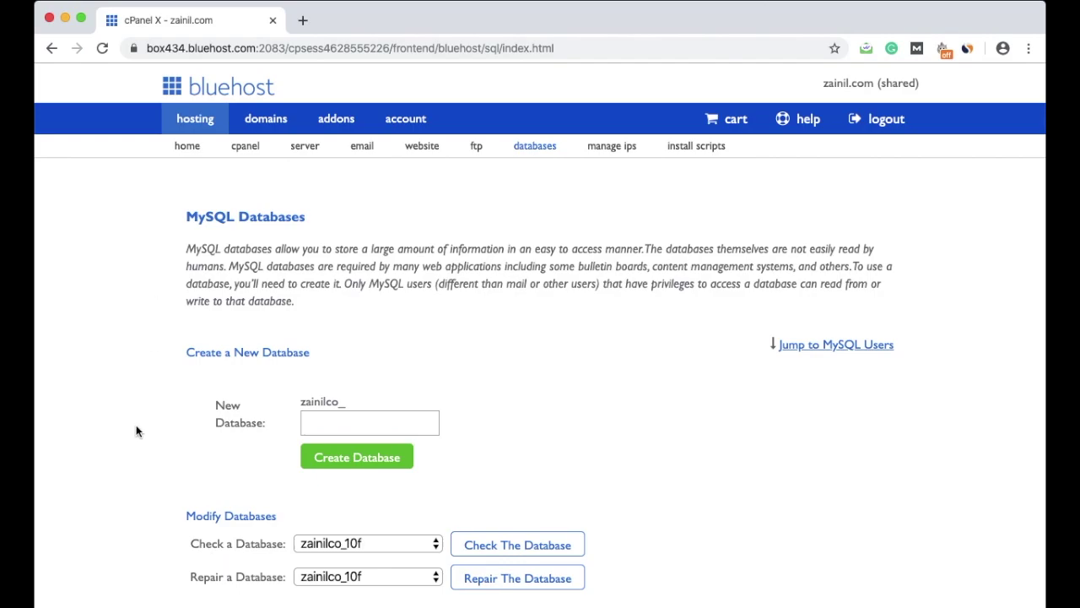
scroll(136, 430, "down", 2)
Step: Under Add New User, enter tstuser as the MySQL username
scroll(136, 431, "down", 10)
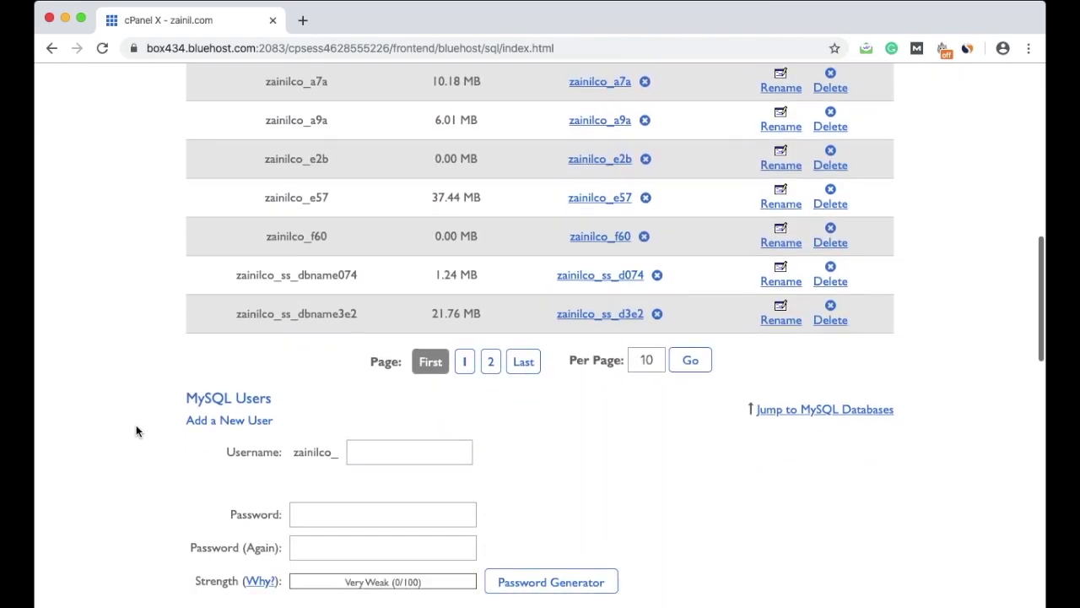
triple_click(194, 330)
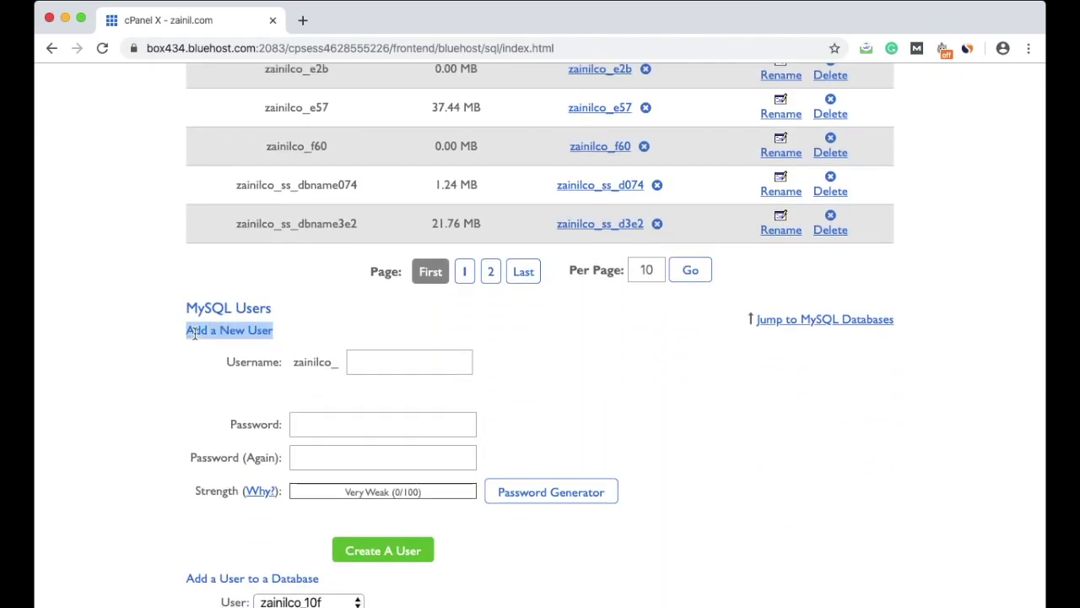
left_click(398, 359)
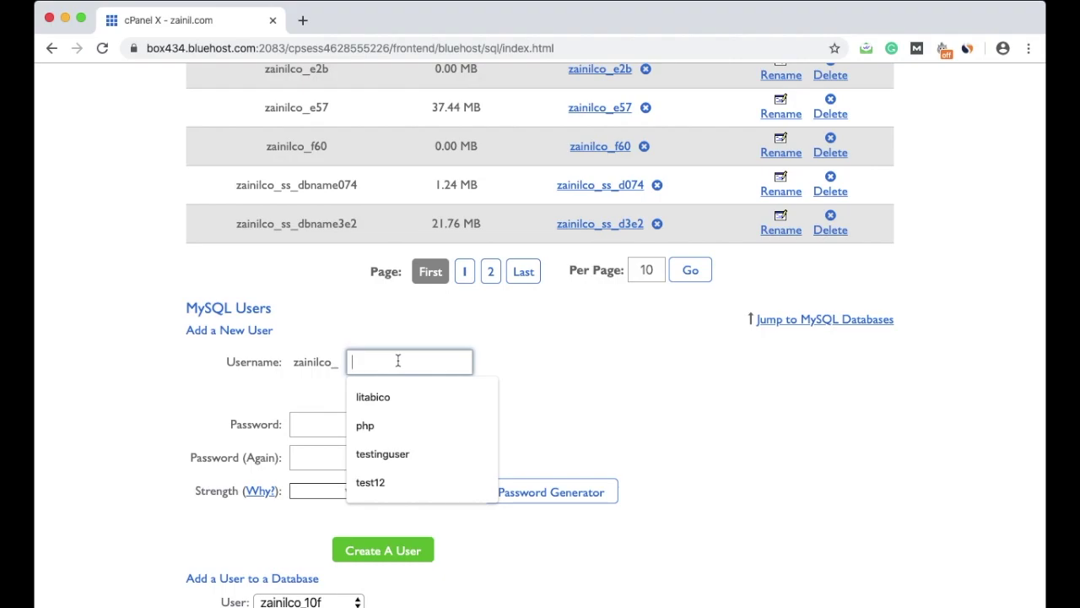
type("tstuser")
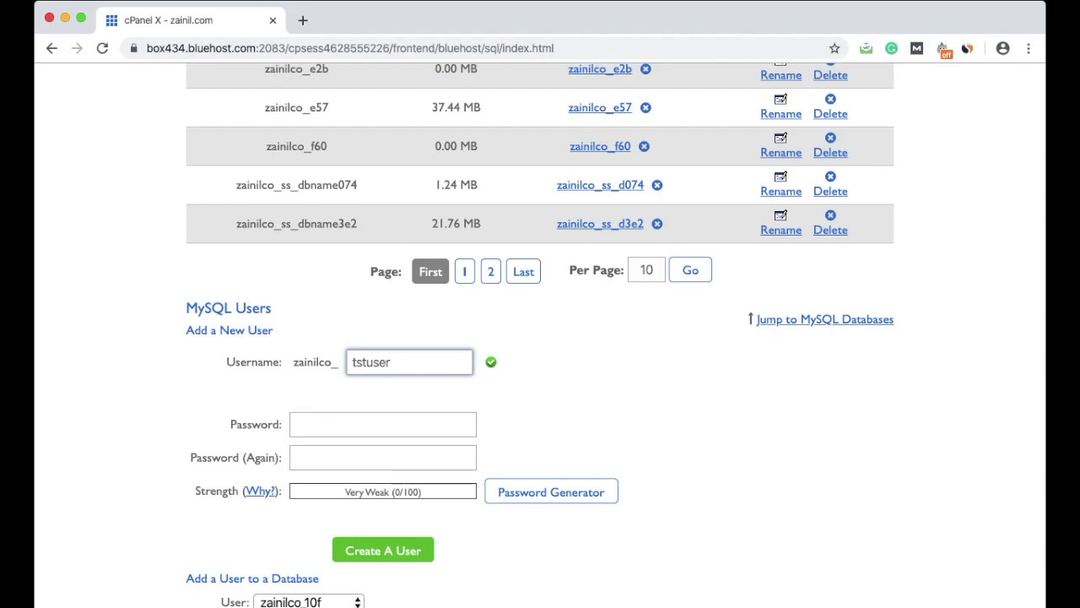
Step: Fill both password fields with a Very Strong generated password and create the tstuser account
left_click(319, 424)
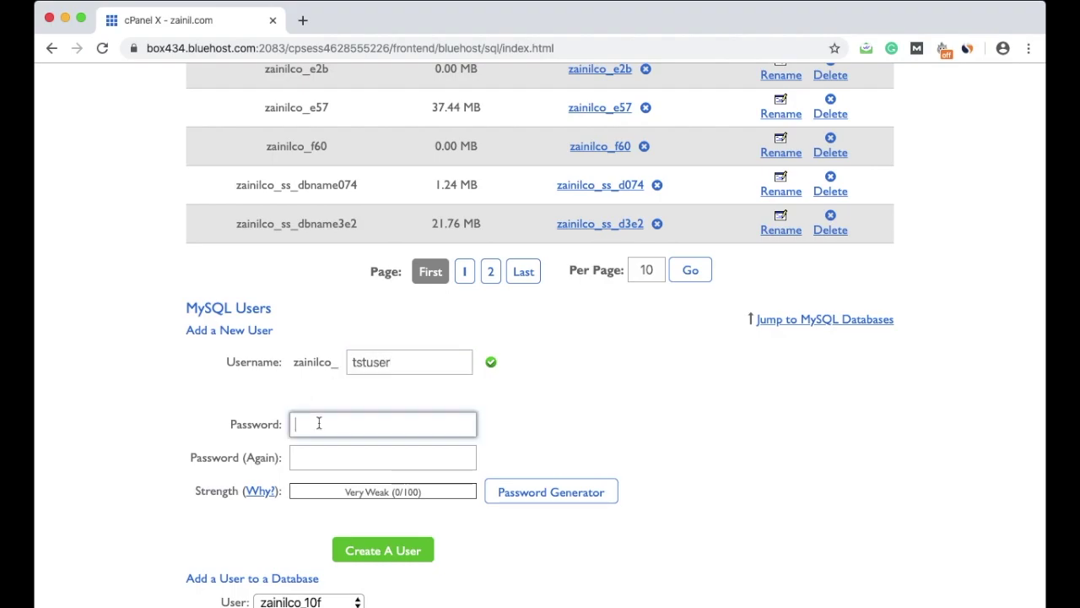
left_click(524, 491)
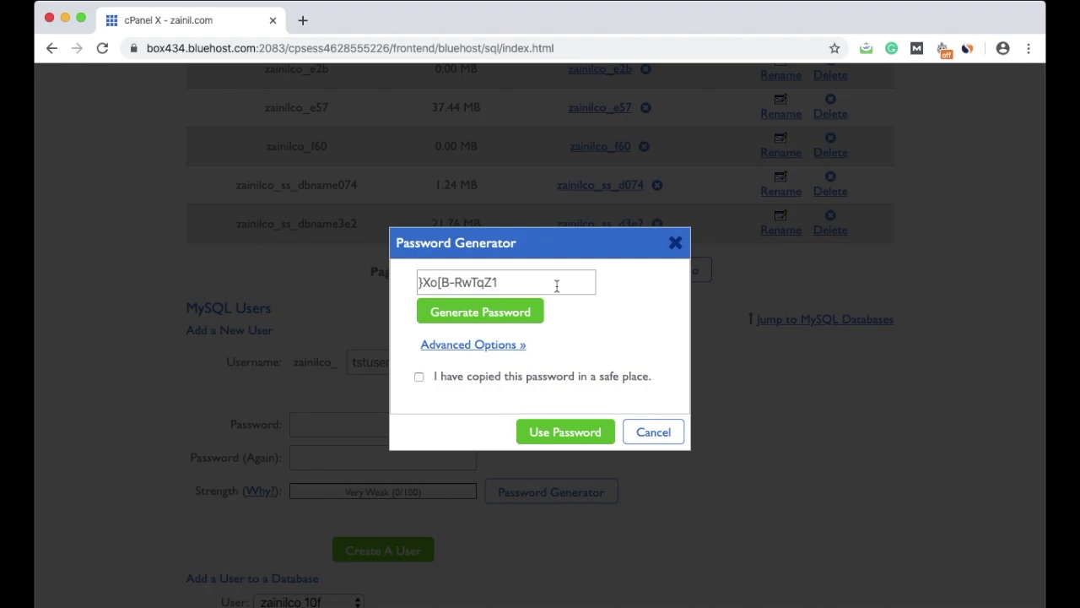
left_click(556, 285)
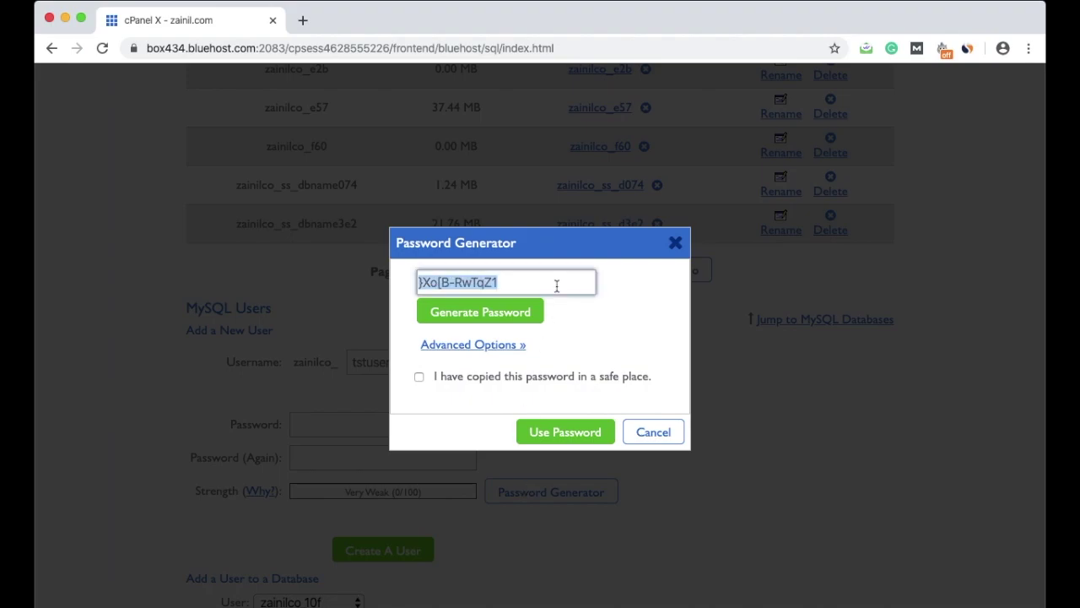
right_click(474, 285)
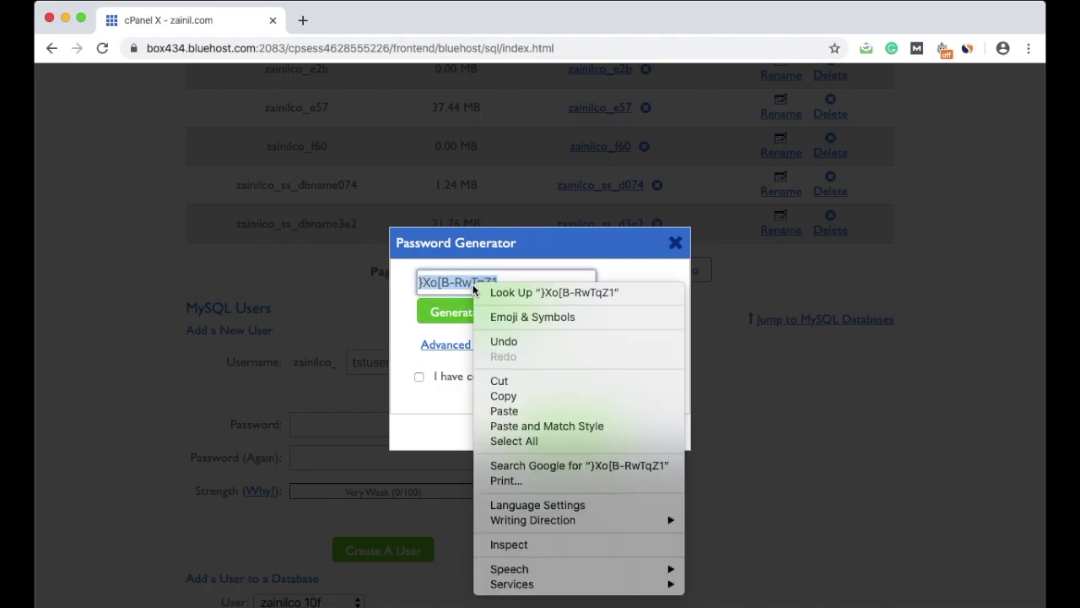
left_click(521, 395)
left_click(643, 435)
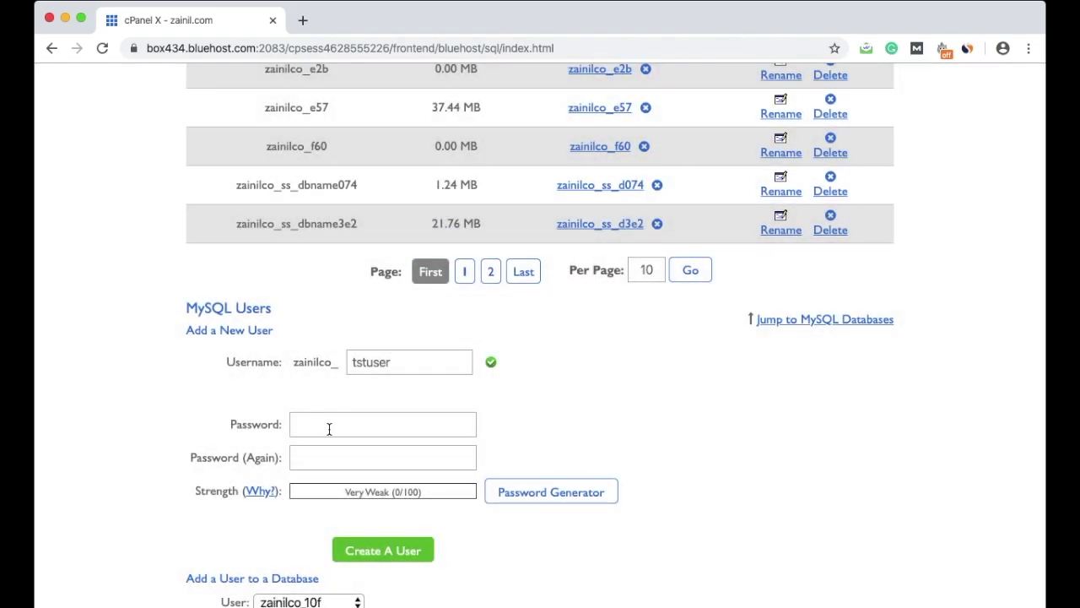
left_click(329, 428)
key("super+v")
left_click(329, 457)
key("super+v")
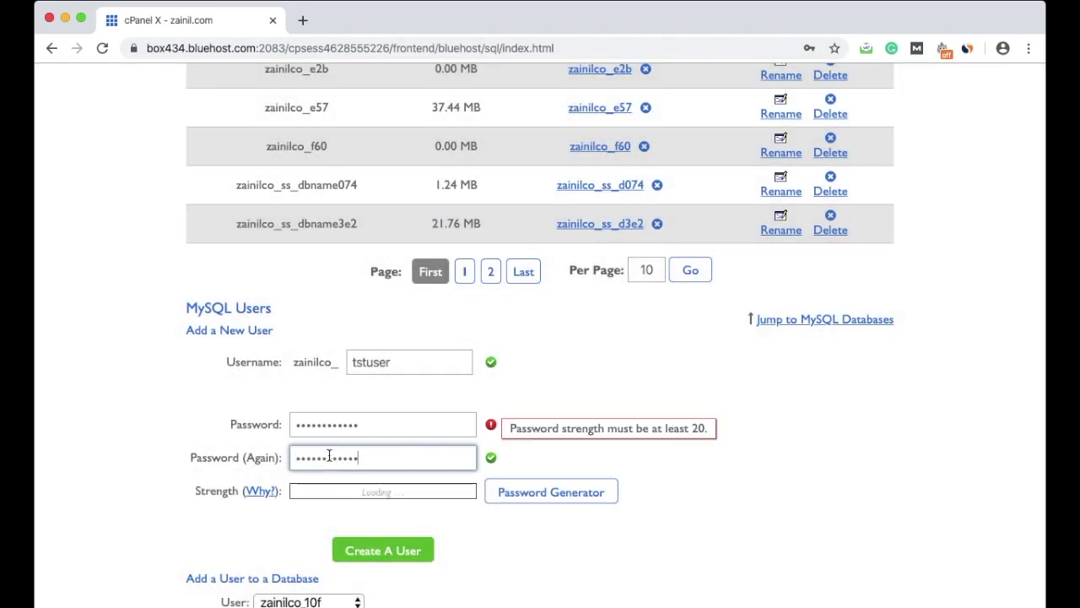
left_click(393, 552)
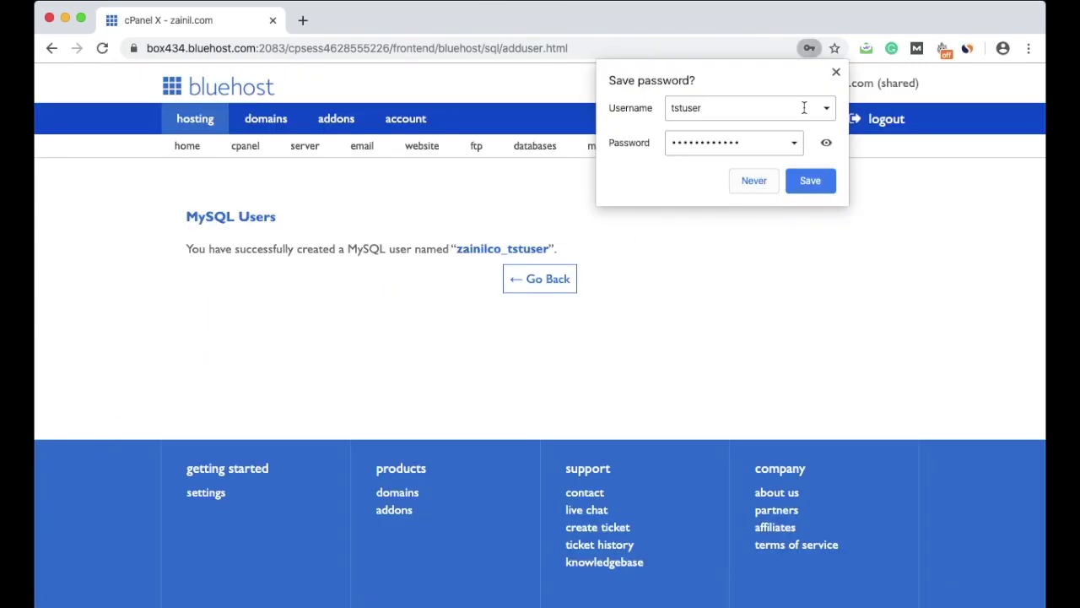
Step: Dismiss Chrome's save-password prompt, confirm the new prefixed tstuser account, and go back
left_click(836, 71)
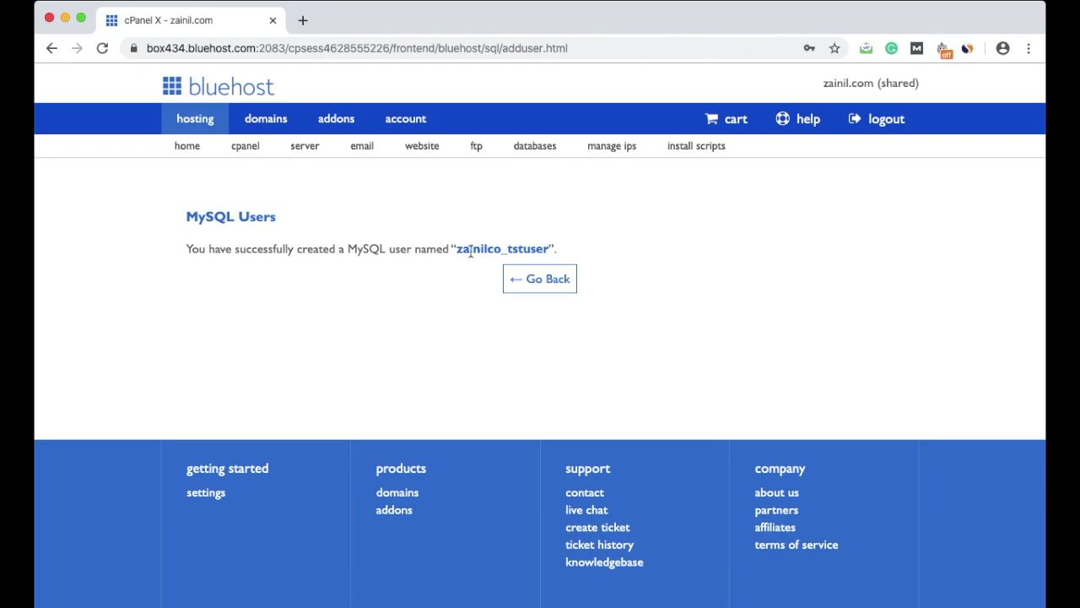
left_click_drag(458, 248, 548, 244)
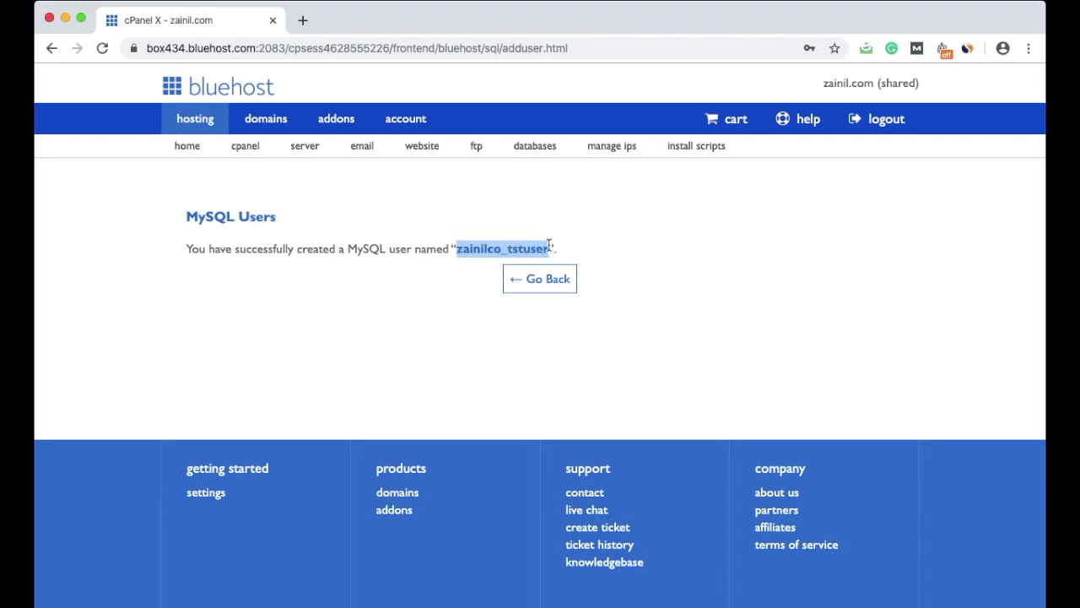
left_click(540, 285)
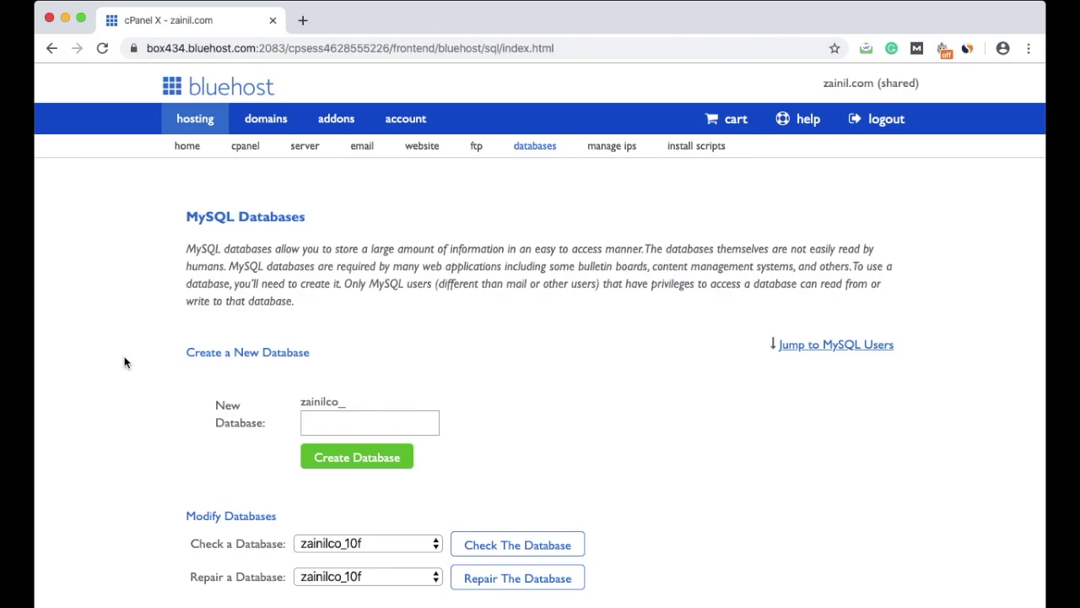
Step: Under Add a User to a Database, select user tstuser and database test34, then add
scroll(124, 362, "down", 2)
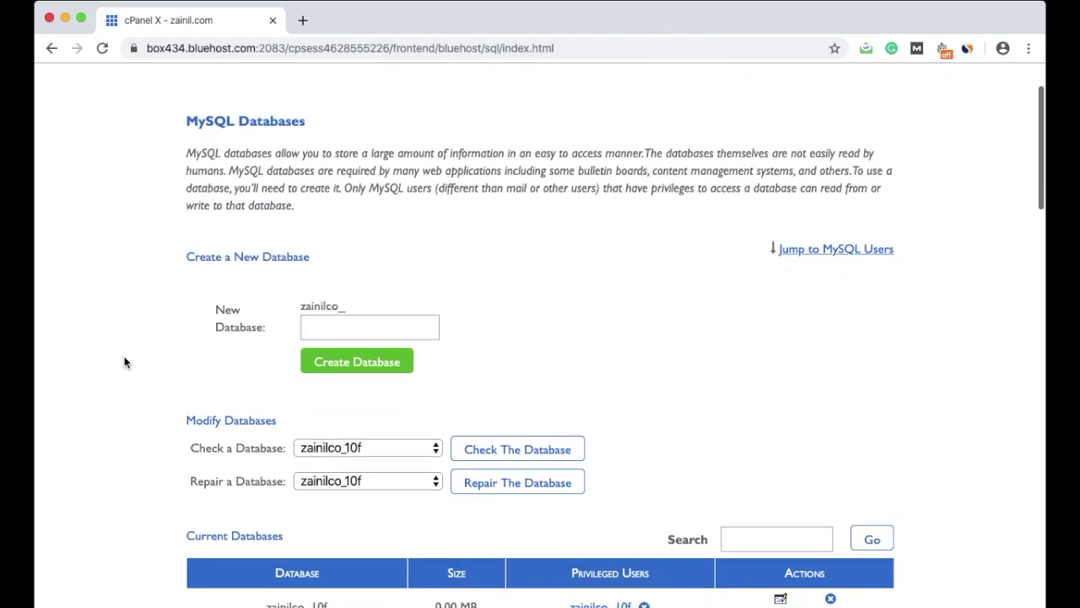
scroll(124, 362, "down", 3)
scroll(124, 362, "up", 2)
scroll(124, 362, "down", 8)
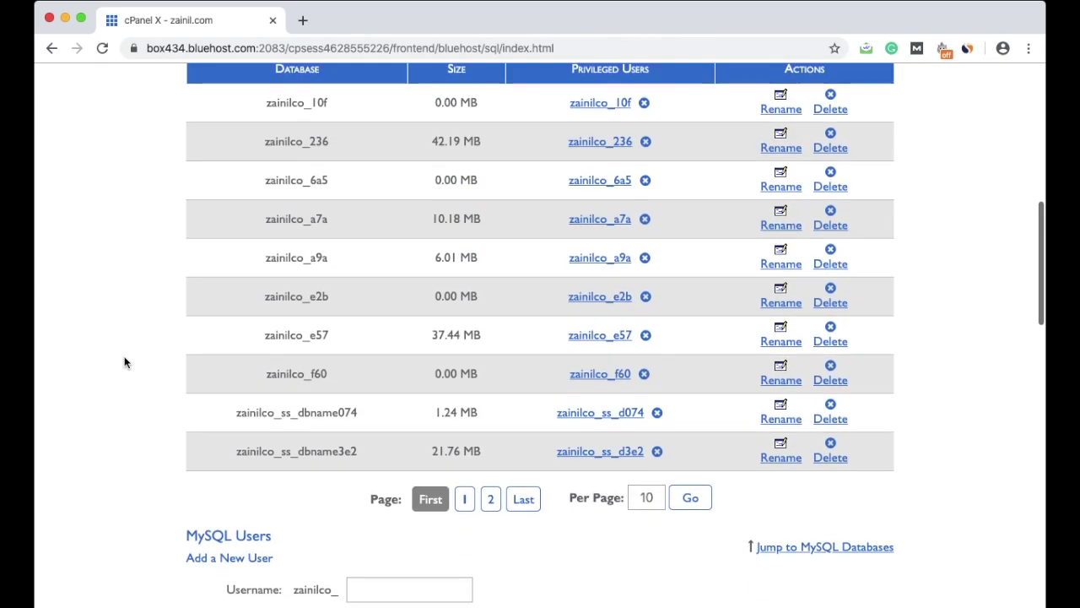
scroll(124, 362, "down", 5)
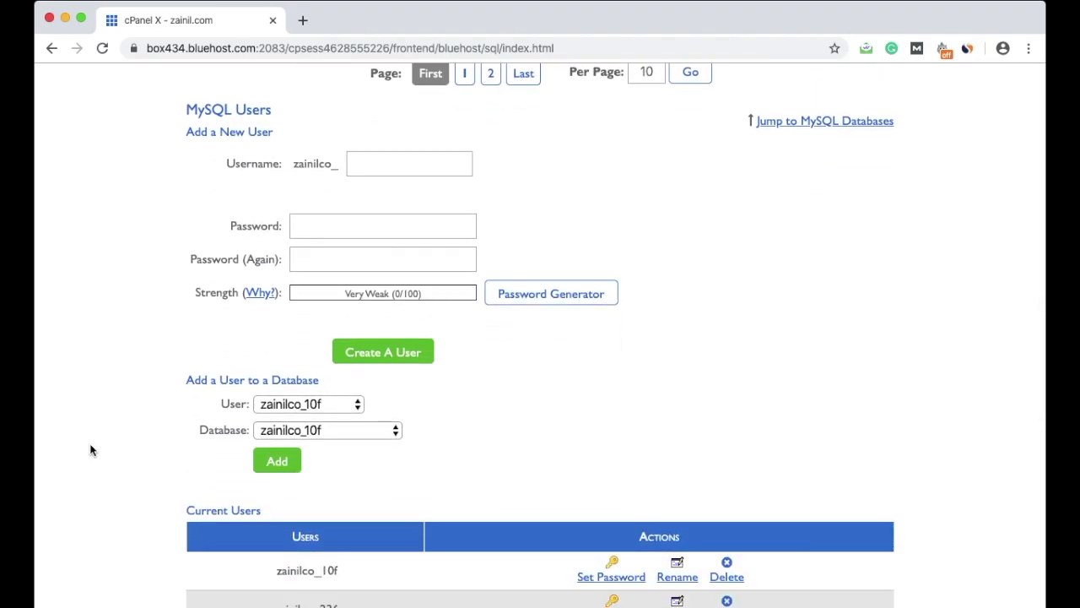
triple_click(198, 380)
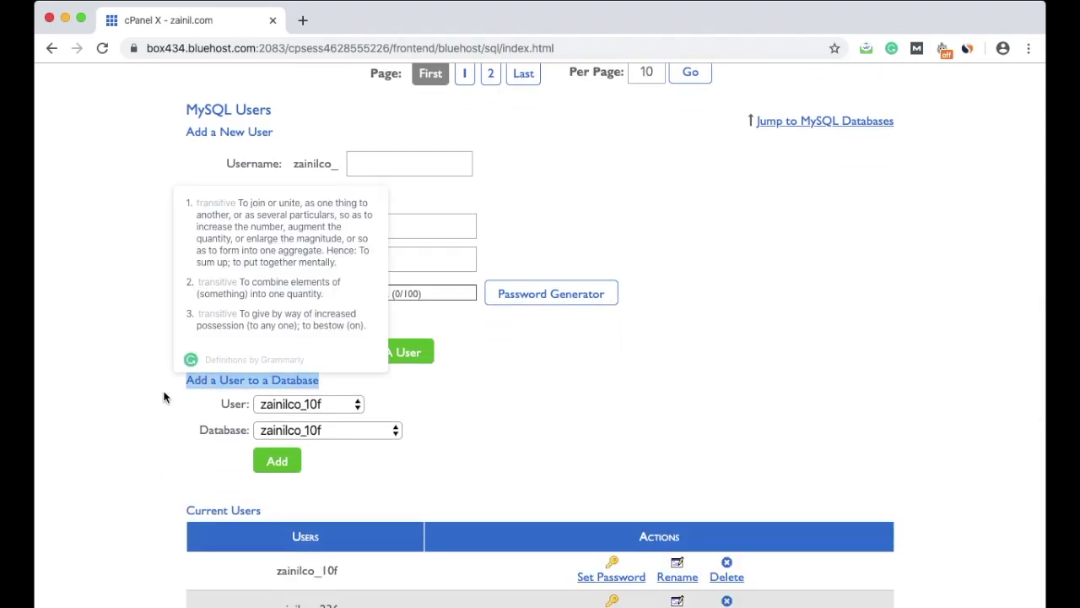
left_click(164, 396)
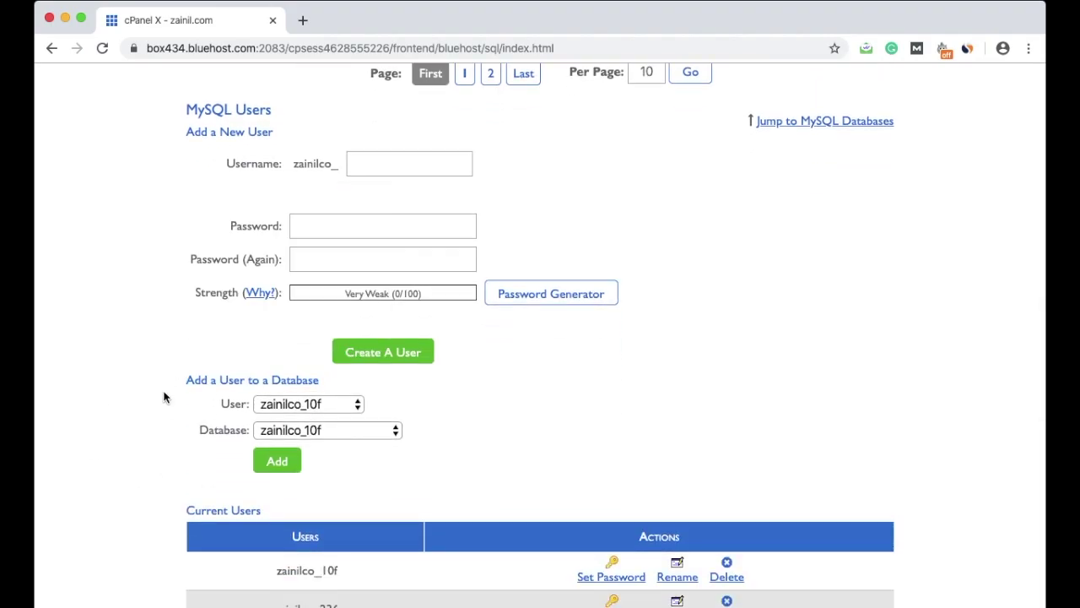
left_click(358, 408)
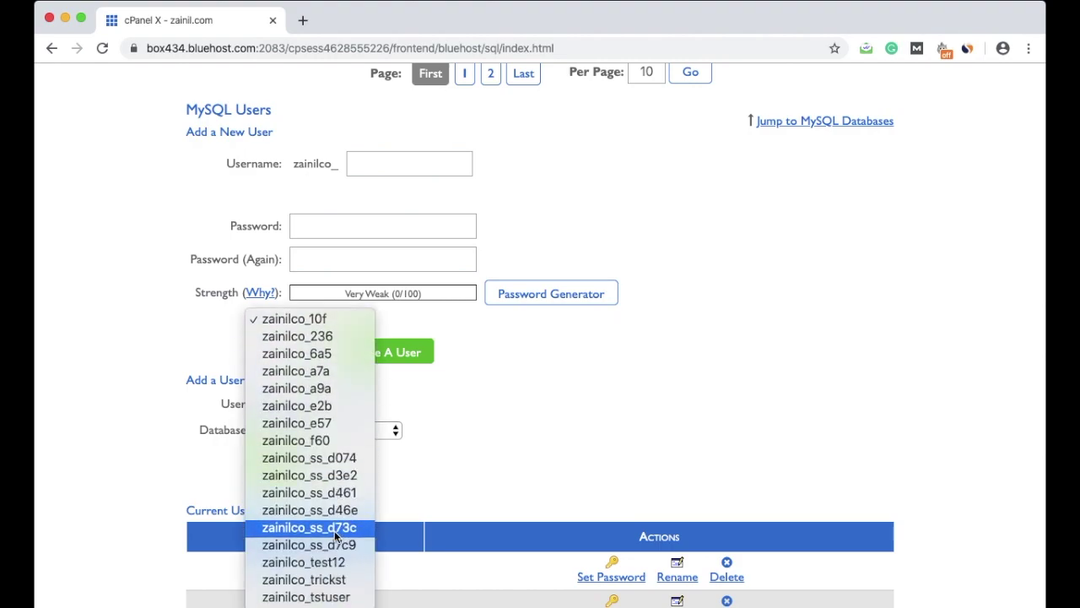
left_click(336, 596)
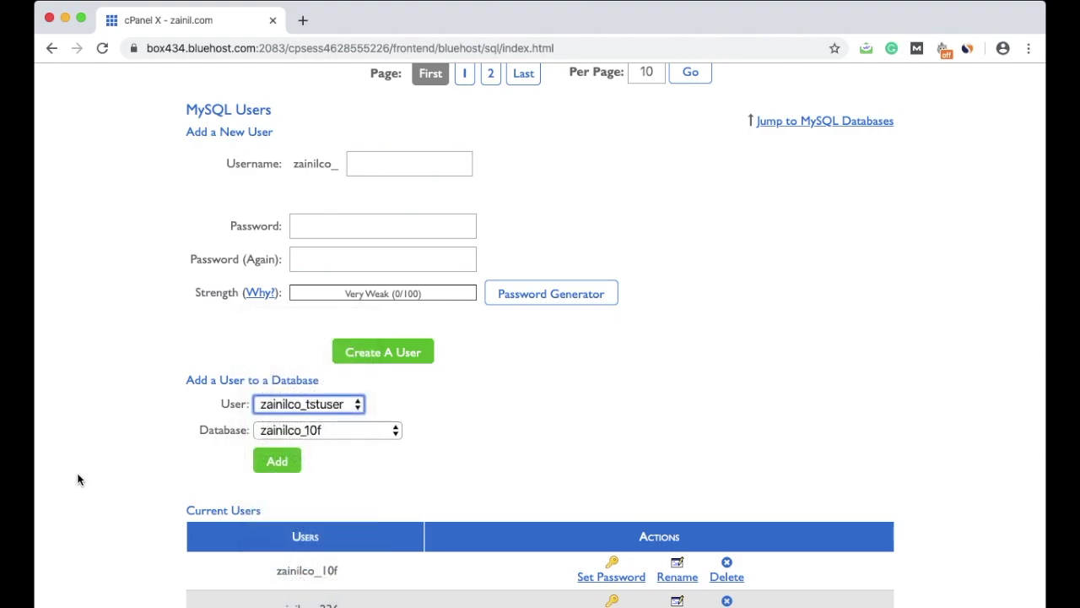
left_click(393, 431)
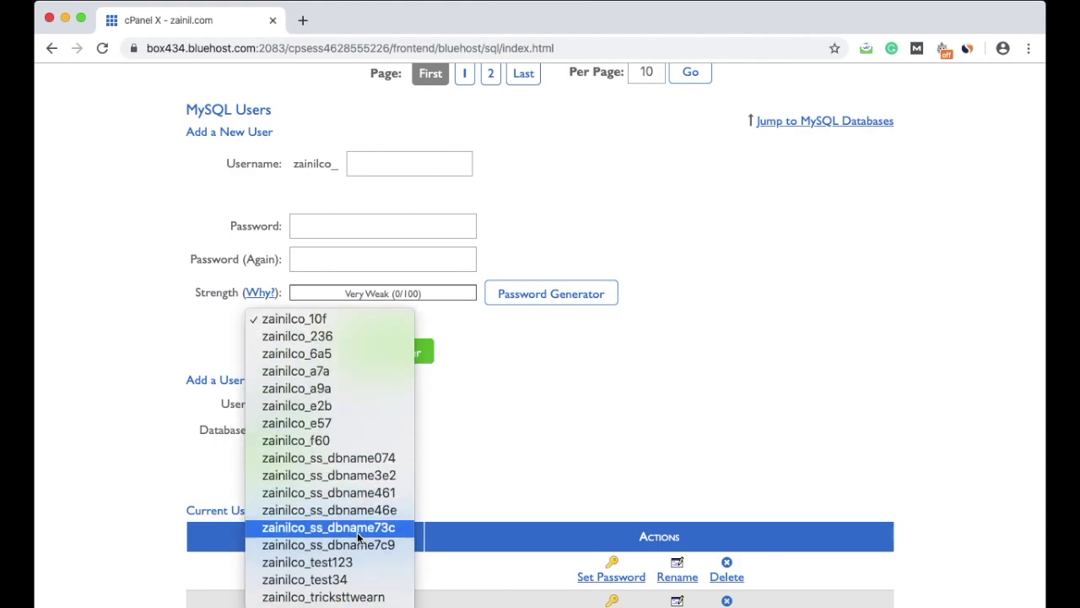
left_click(350, 581)
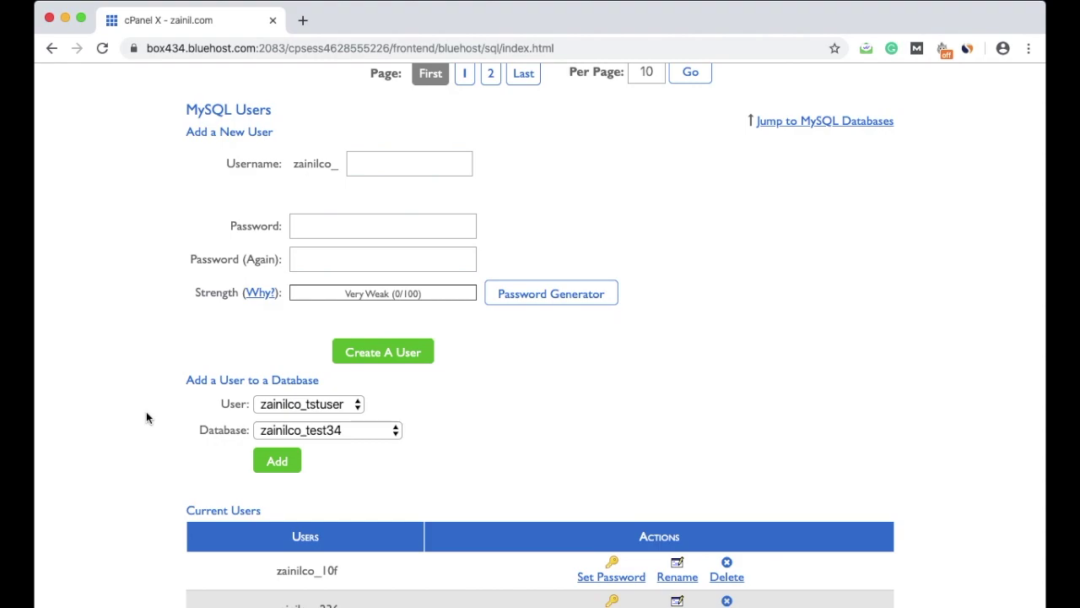
left_click(279, 463)
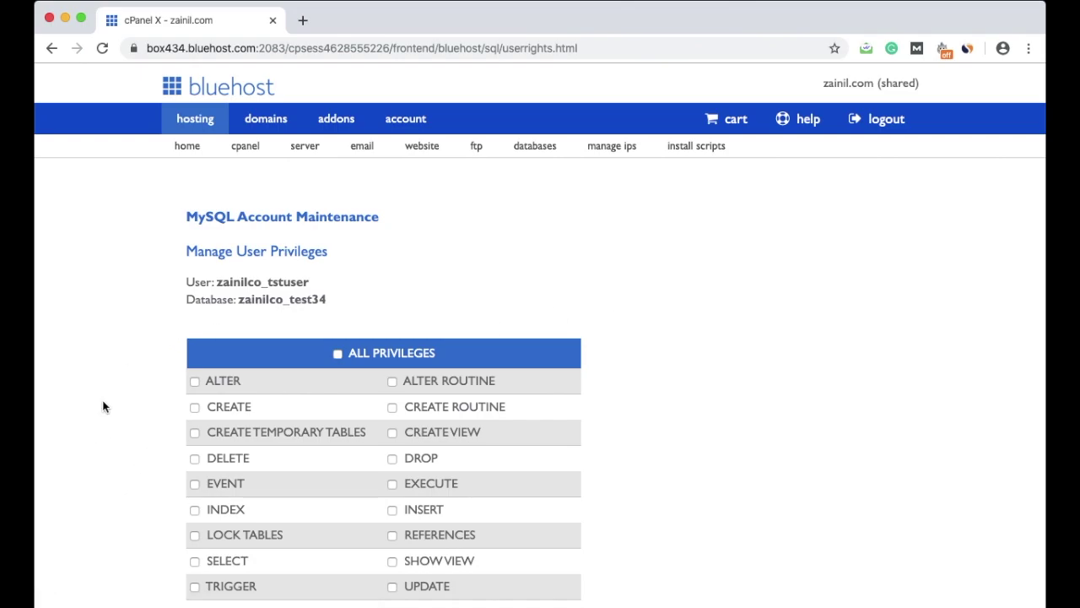
Step: Tick ALL PRIVILEGES for tstuser on test34 and apply with Make Changes
left_click(338, 353)
scroll(74, 399, "down", 5)
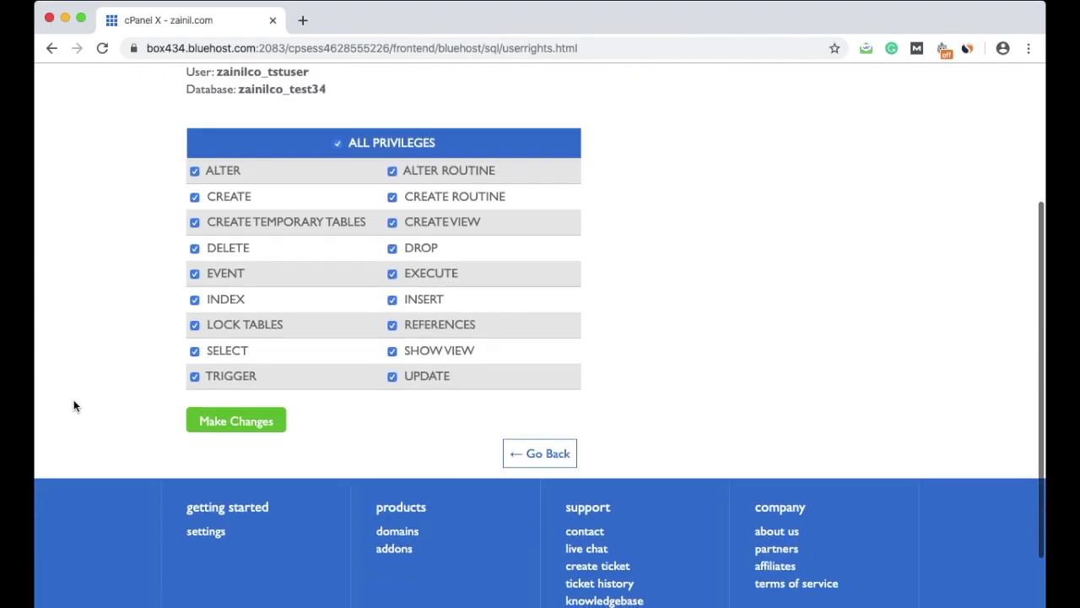
left_click(221, 426)
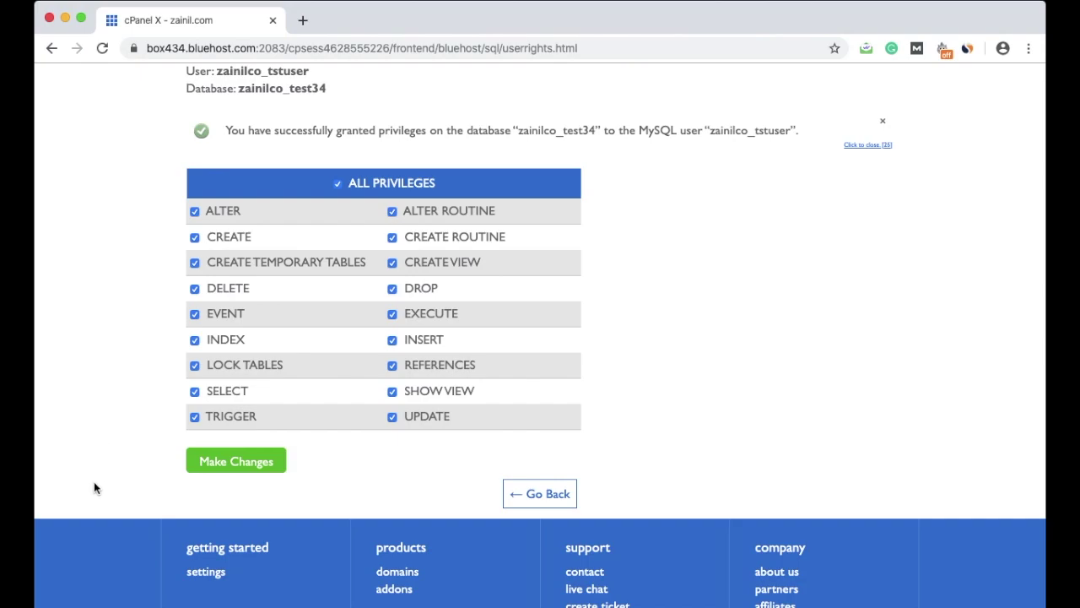
scroll(95, 487, "up", 2)
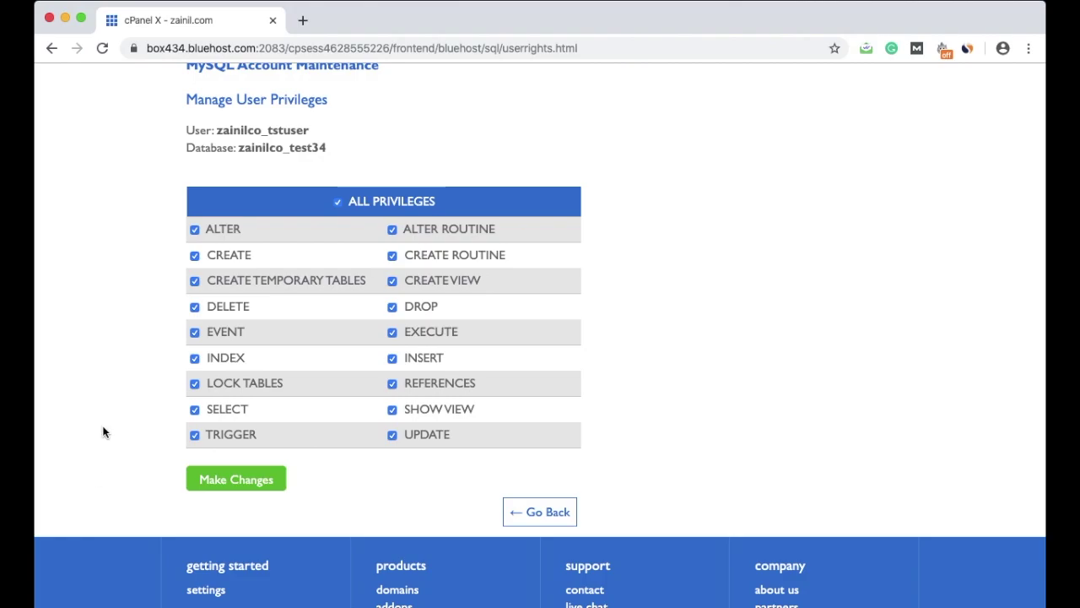
scroll(108, 405, "up", 4)
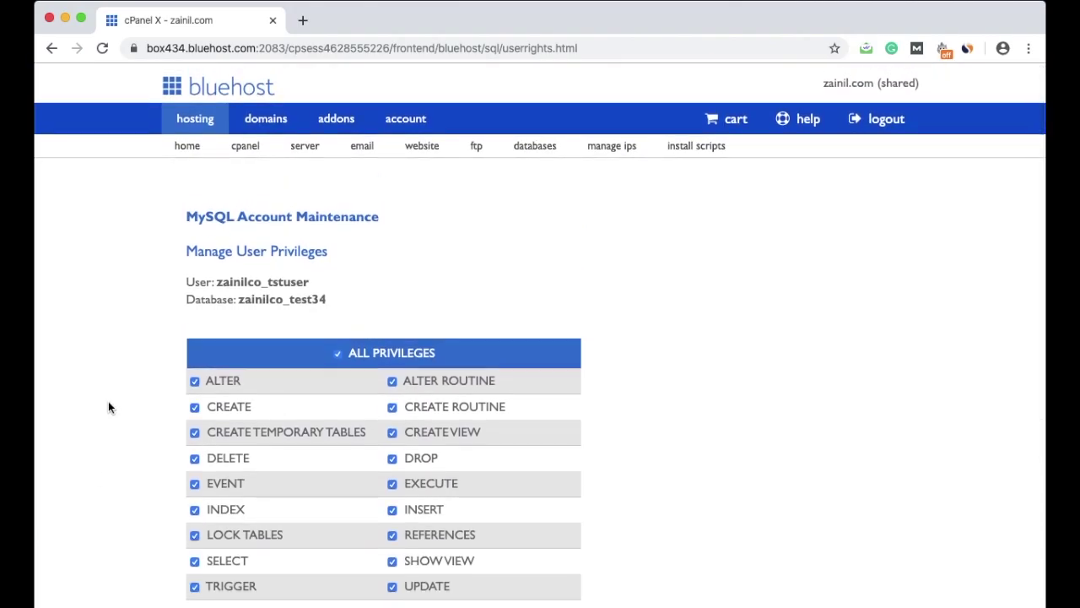